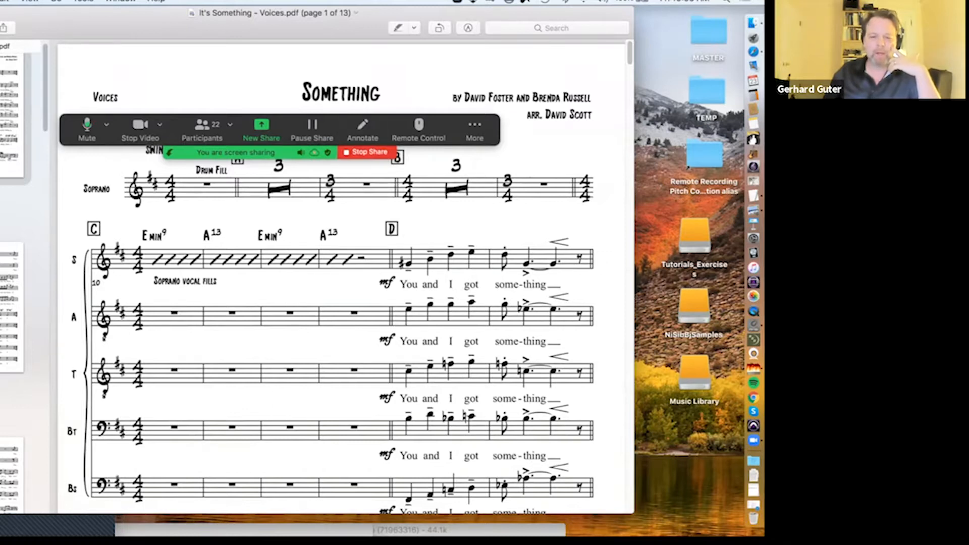
Step: Circle the first note and the "thing" note of the soprano line at section D using the screen-share annotation tool
{"action": "left_click", "coordinate": [363, 130]}
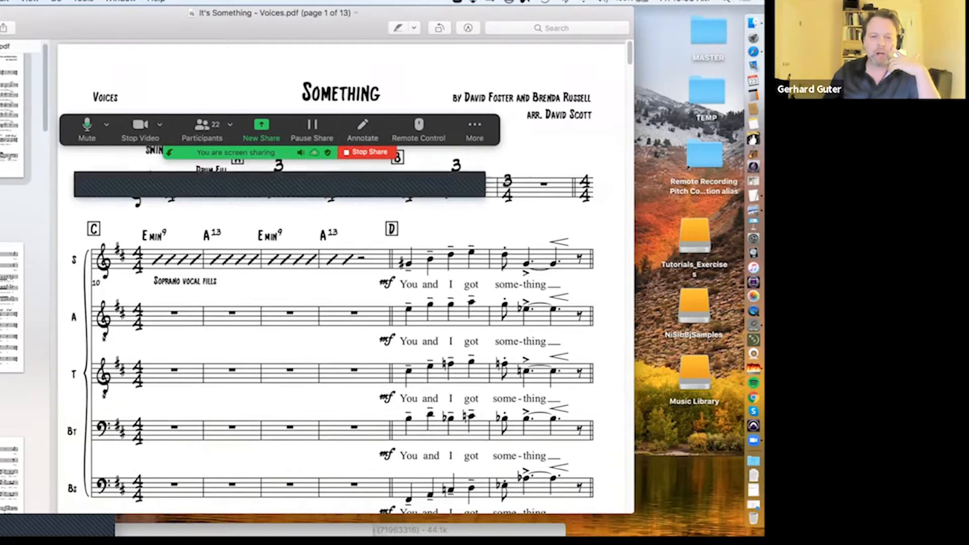
{"action": "mouse_move", "coordinate": [388, 267]}
{"action": "left_mouse_down"}
{"action": "mouse_move", "coordinate": [432, 260]}
{"action": "mouse_move", "coordinate": [390, 255]}
{"action": "left_mouse_up"}
{"action": "mouse_move", "coordinate": [523, 255]}
{"action": "left_mouse_down"}
{"action": "mouse_move", "coordinate": [516, 271]}
{"action": "mouse_move", "coordinate": [539, 260]}
{"action": "mouse_move", "coordinate": [520, 250]}
{"action": "left_mouse_up"}
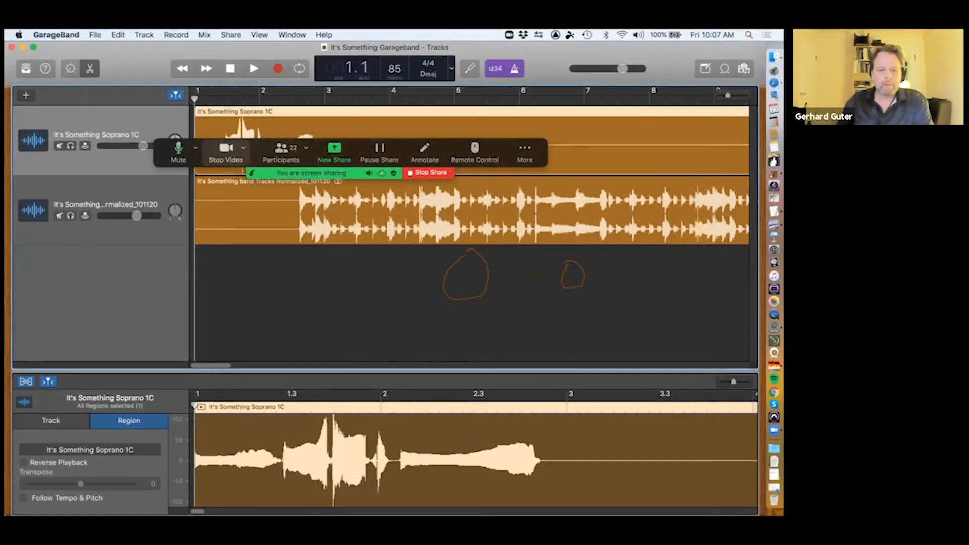
Step: Move the meeting controls off the soprano region in GarageBand and play the soprano and band tracks from the beginning
{"action": "left_click_drag", "start_coordinate": [226, 153], "coordinate": [462, 123]}
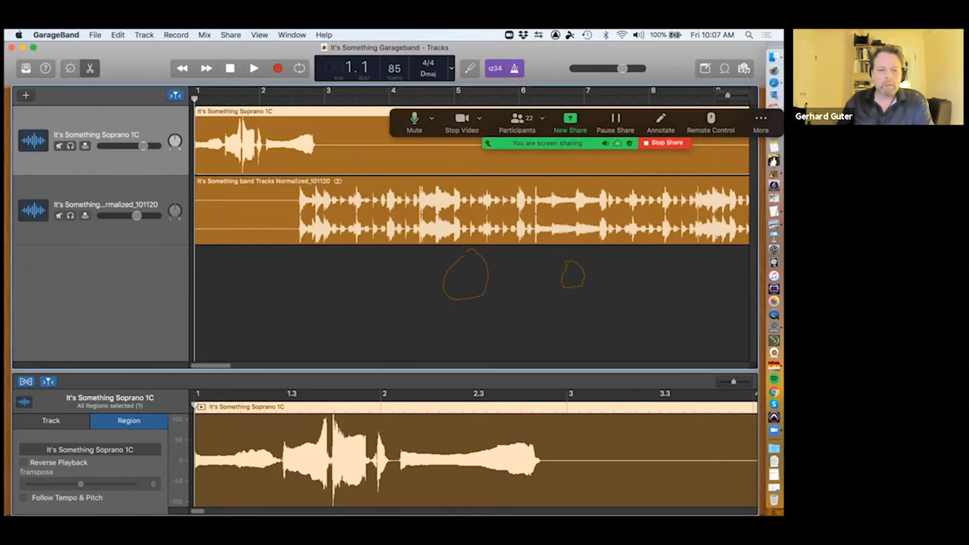
{"action": "scroll", "coordinate": [476, 460], "scroll_direction": "down", "scroll_amount": 1}
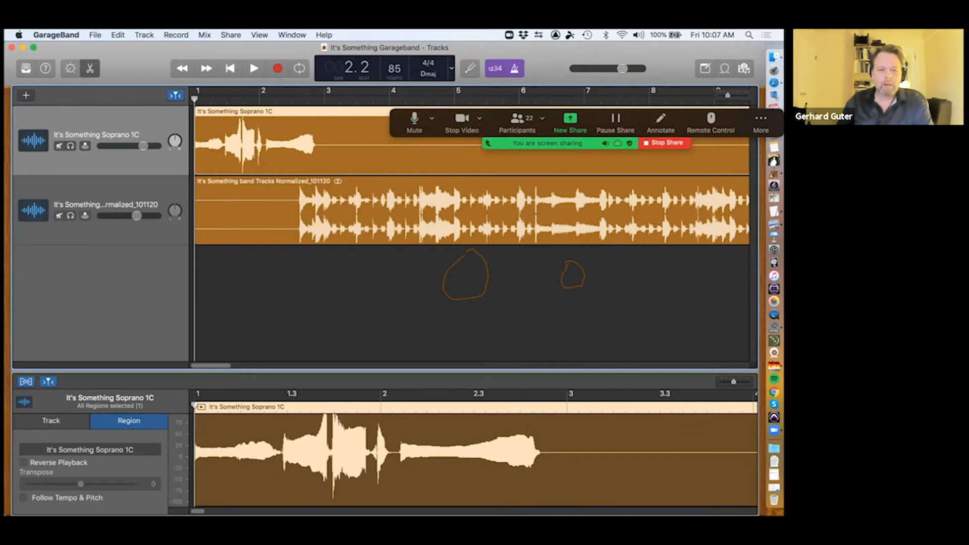
{"action": "key", "text": "space"}
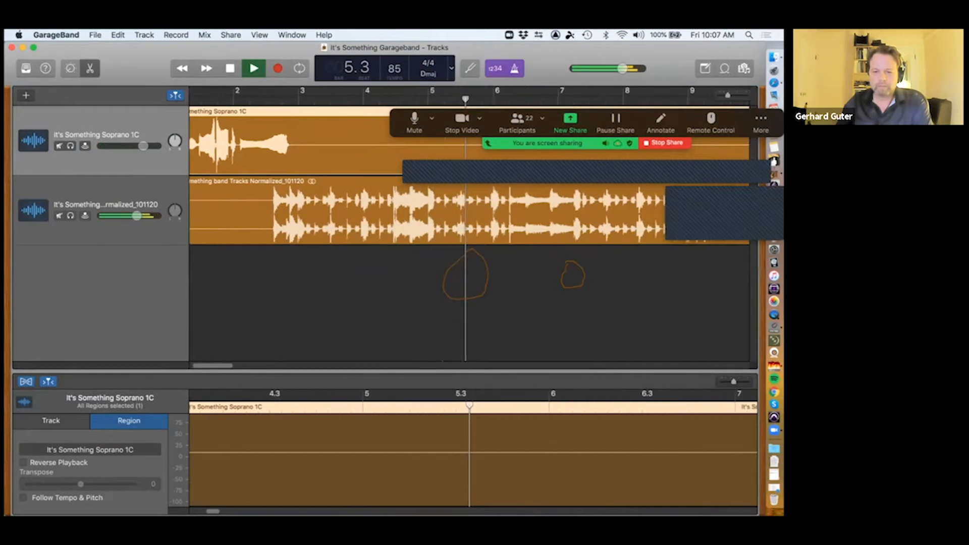
Step: Clear the circle annotations, then stop playback and return the playhead to the start of the song
{"action": "left_click", "coordinate": [717, 197]}
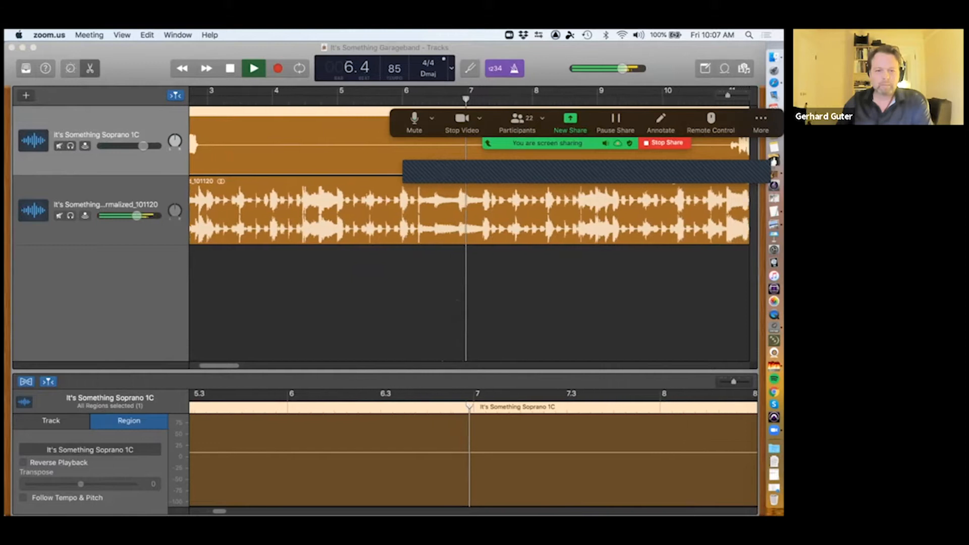
{"action": "left_click", "coordinate": [661, 122]}
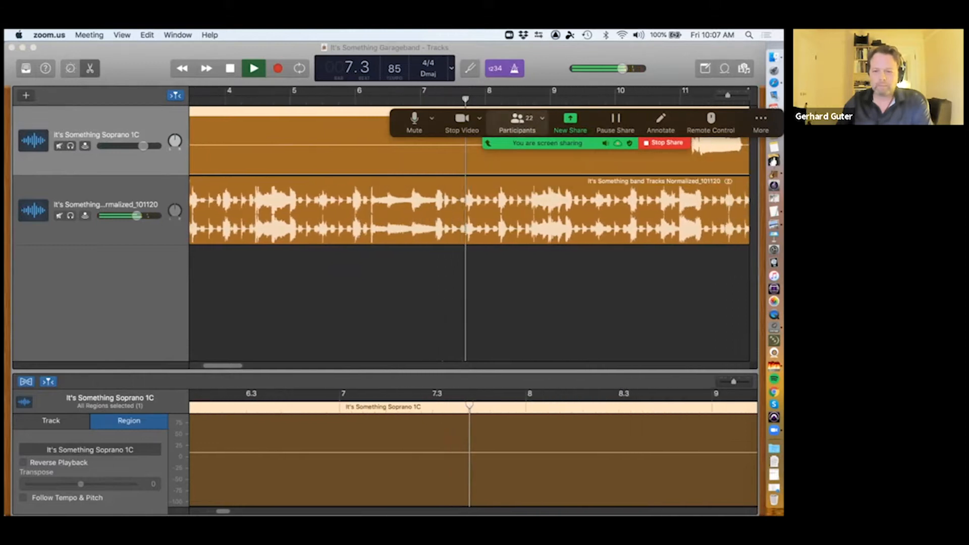
{"action": "left_click", "coordinate": [457, 303]}
{"action": "key", "text": "space"}
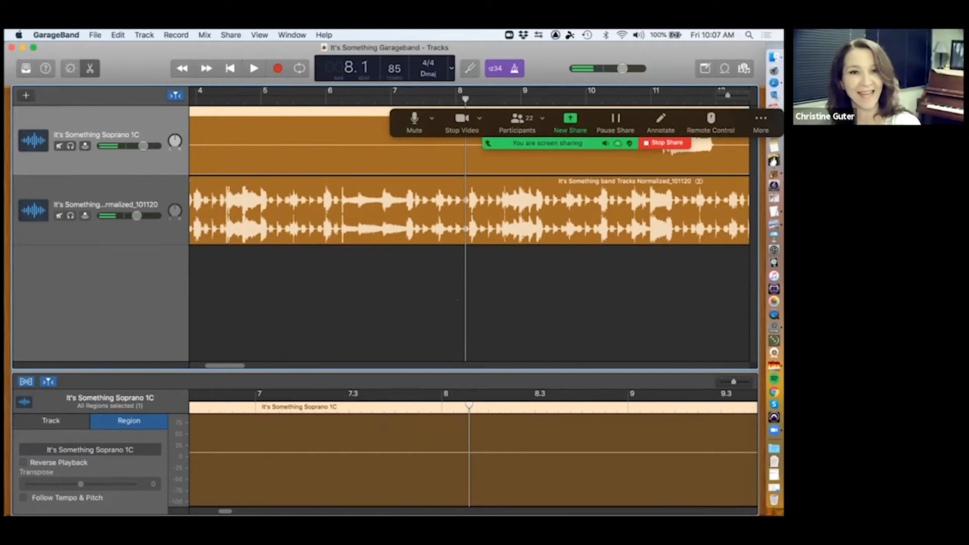
{"action": "key", "text": "Return"}
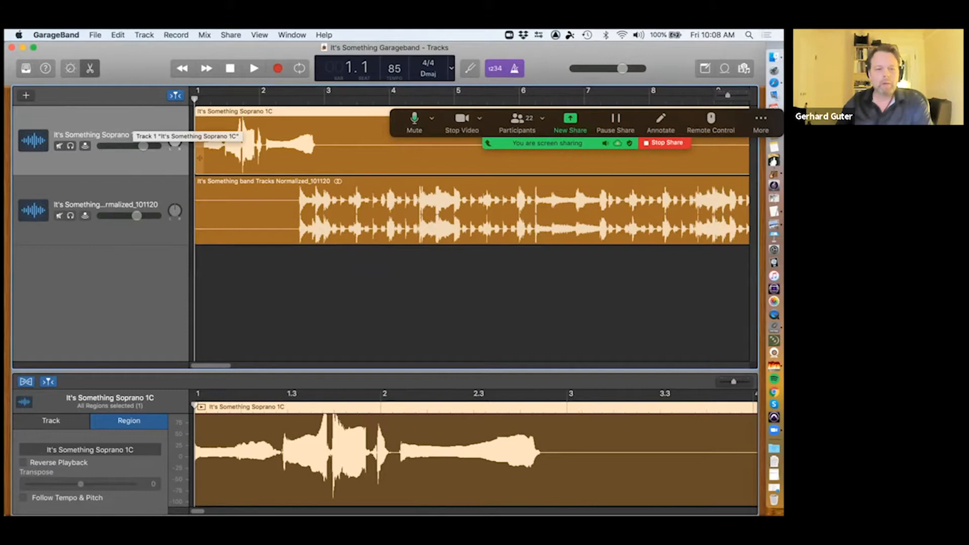
Step: Select the It's Something Soprano 1C region and display its waveform in the audio editor
{"action": "left_click", "coordinate": [200, 158]}
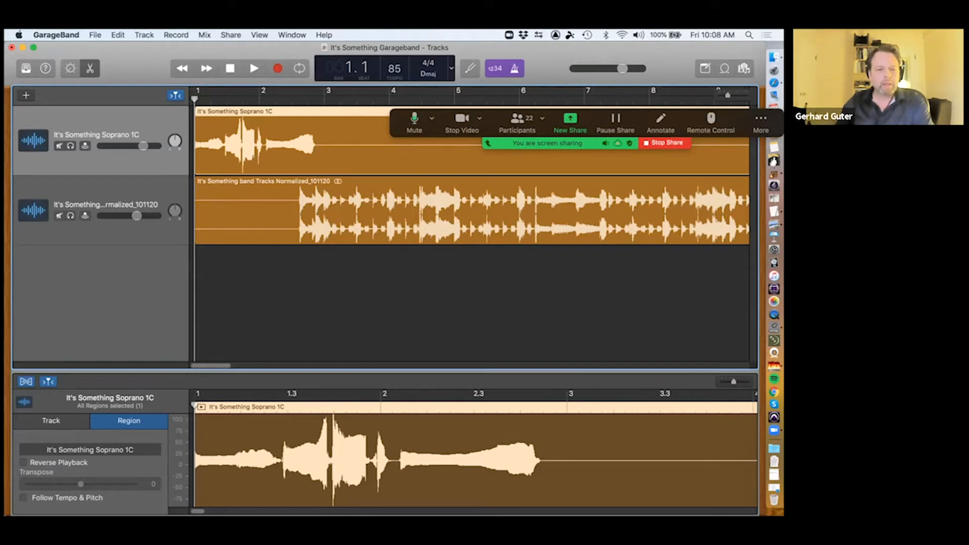
{"action": "left_click", "coordinate": [200, 227]}
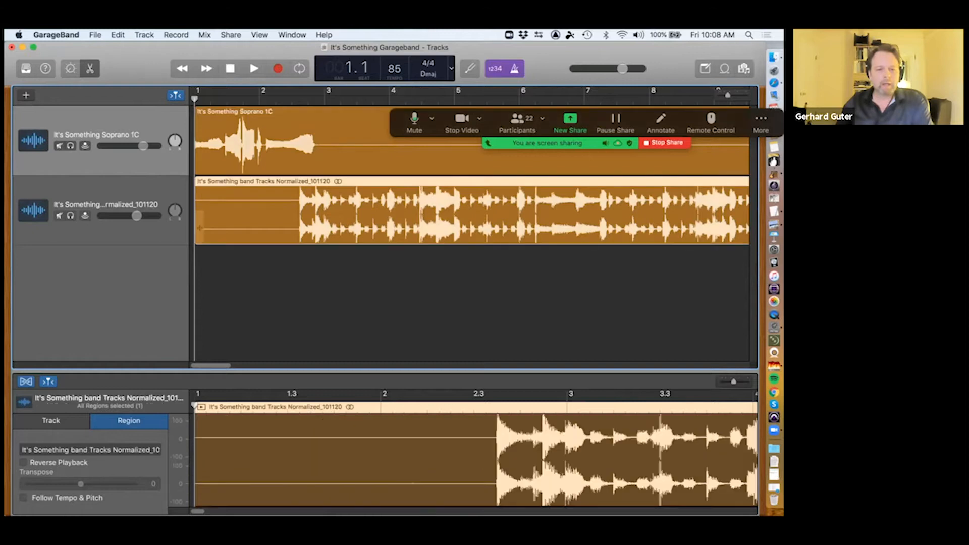
{"action": "left_click", "coordinate": [200, 158]}
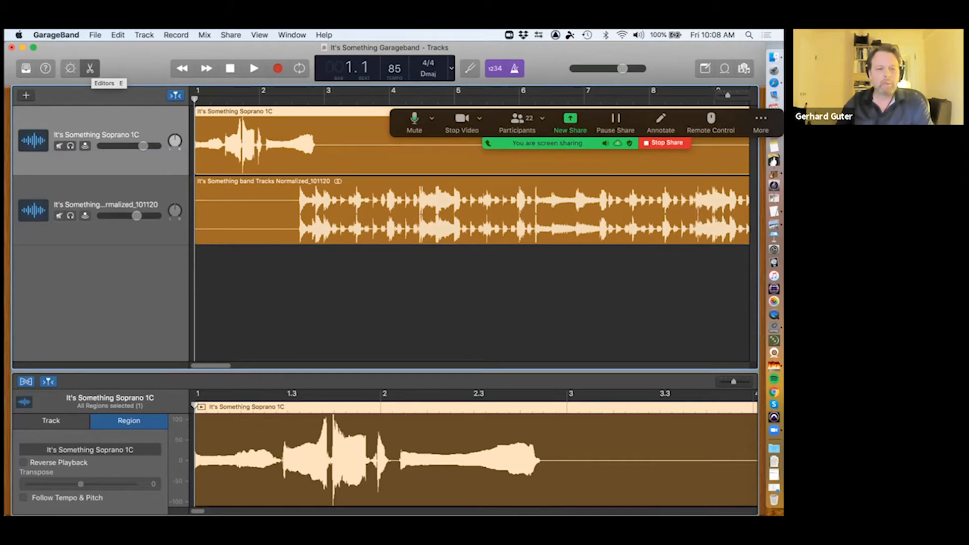
{"action": "left_click", "coordinate": [90, 68]}
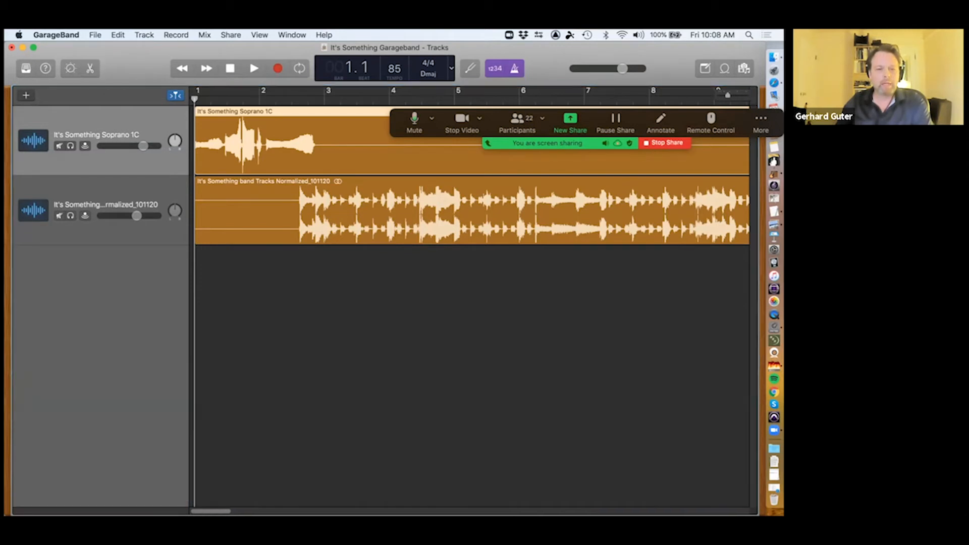
{"action": "key", "text": "e"}
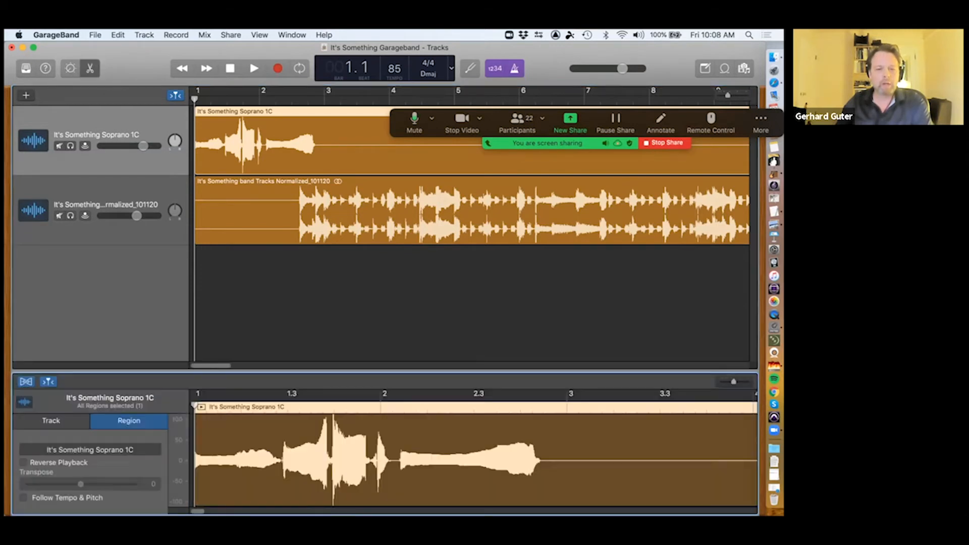
{"action": "key", "text": "e"}
{"action": "key", "text": "e"}
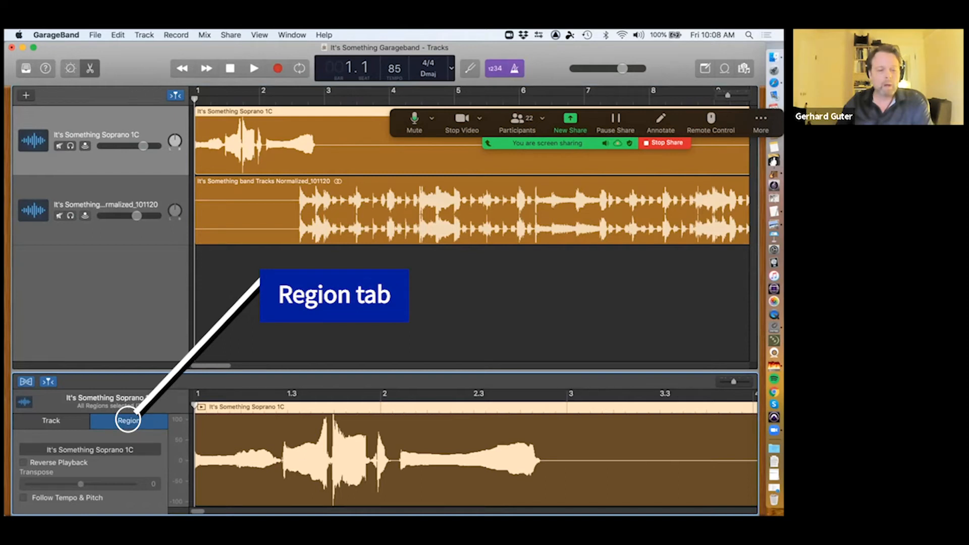
Step: Circle the project's key signature display and turn off Limit to Key in the soprano track's pitch correction settings
{"action": "left_click", "coordinate": [51, 420]}
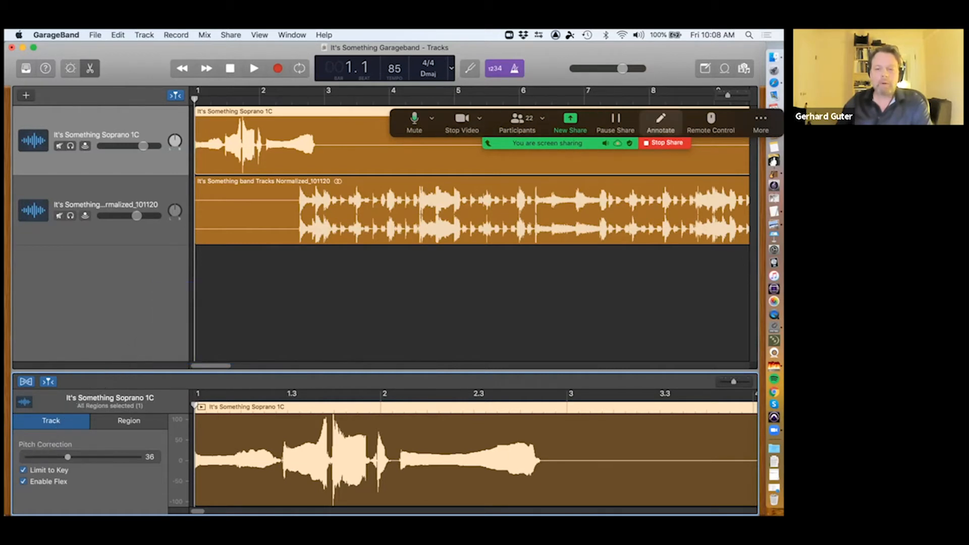
{"action": "mouse_move", "coordinate": [433, 49]}
{"action": "left_mouse_down"}
{"action": "mouse_move", "coordinate": [414, 60]}
{"action": "mouse_move", "coordinate": [451, 68]}
{"action": "left_mouse_up"}
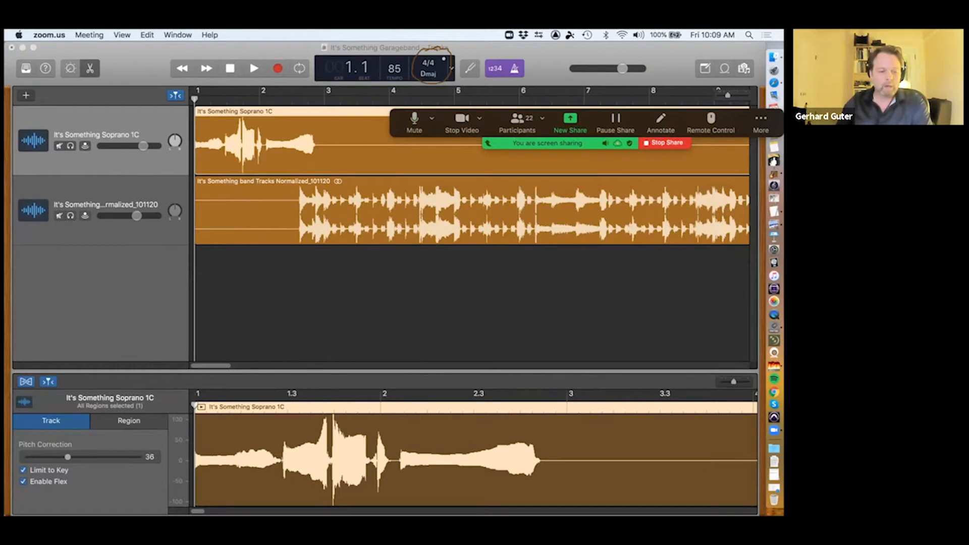
{"action": "left_click", "coordinate": [23, 470]}
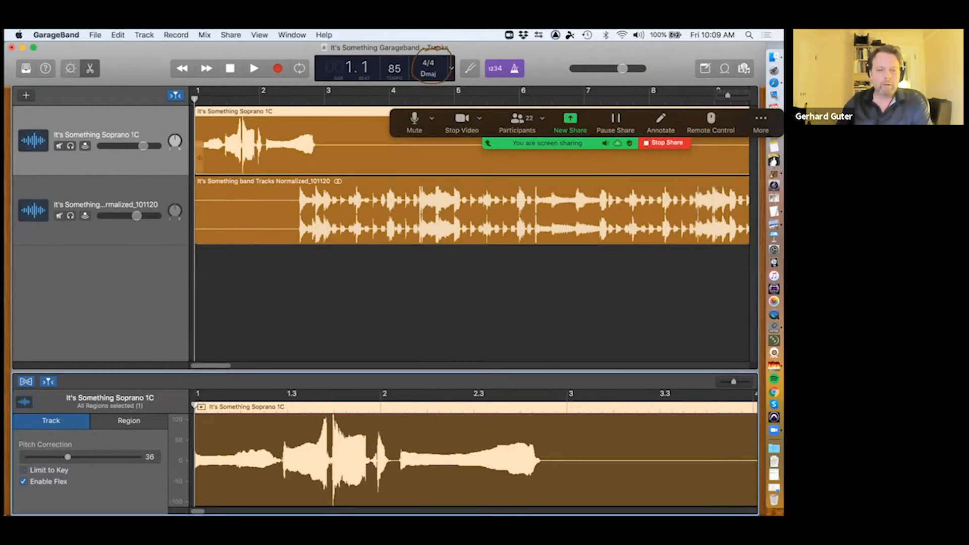
Step: Set a playback cycle covering bars 1 and 2, from the start up to bar 3
{"action": "left_click", "coordinate": [204, 91]}
{"action": "left_click", "coordinate": [203, 91]}
{"action": "left_click", "coordinate": [203, 91]}
{"action": "left_click_drag", "start_coordinate": [204, 91], "coordinate": [323, 92]}
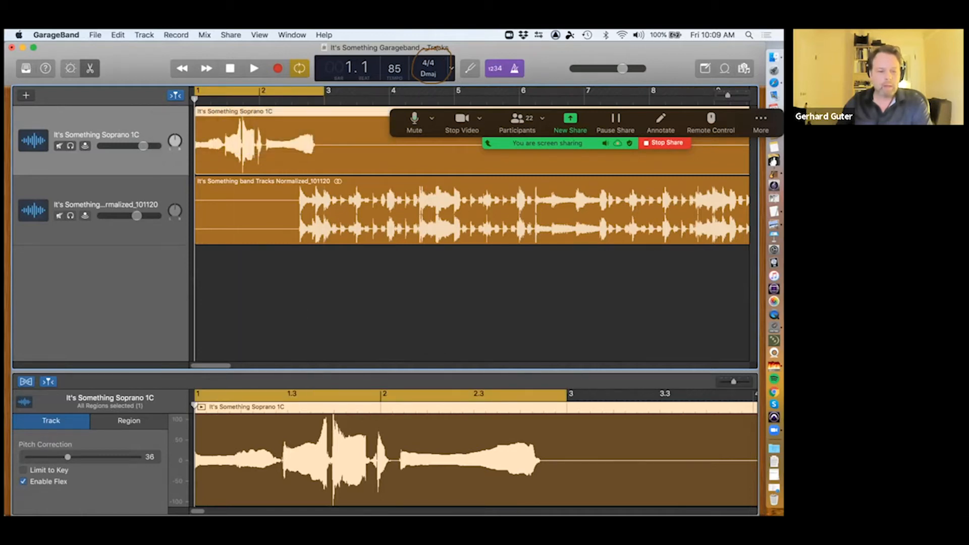
Step: Set the soprano track's Pitch Correction to 0 and listen to the looped phrase without correction
{"action": "left_click_drag", "start_coordinate": [68, 457], "coordinate": [28, 457]}
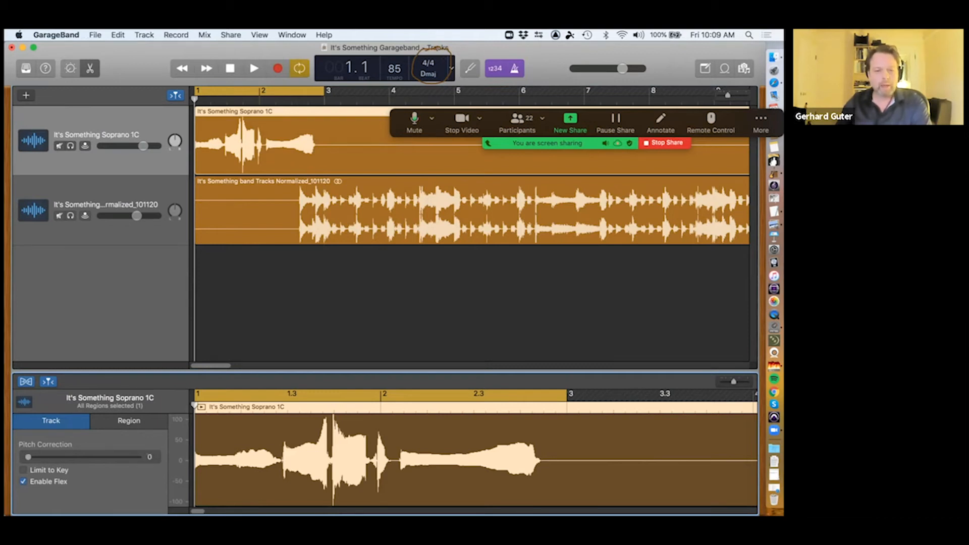
{"action": "key", "text": "space"}
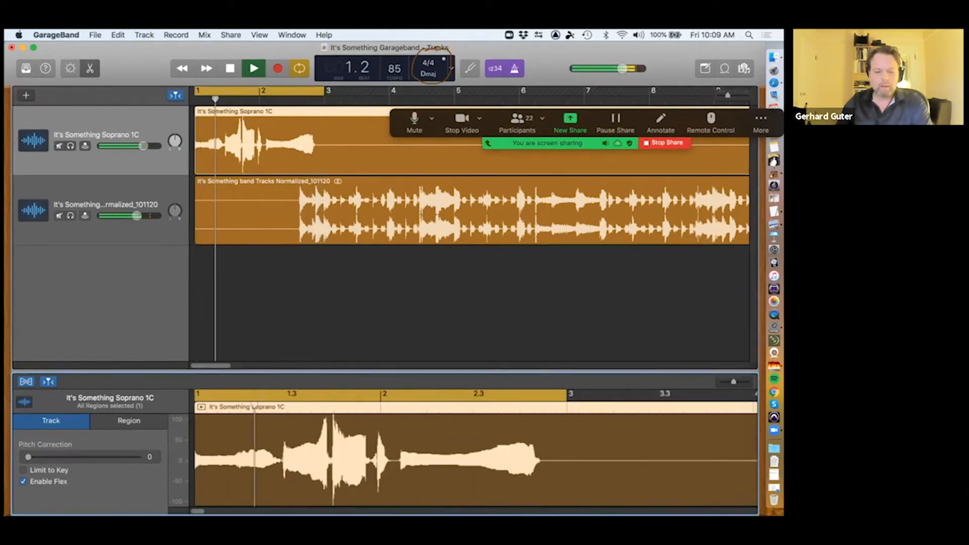
{"action": "key", "text": "space"}
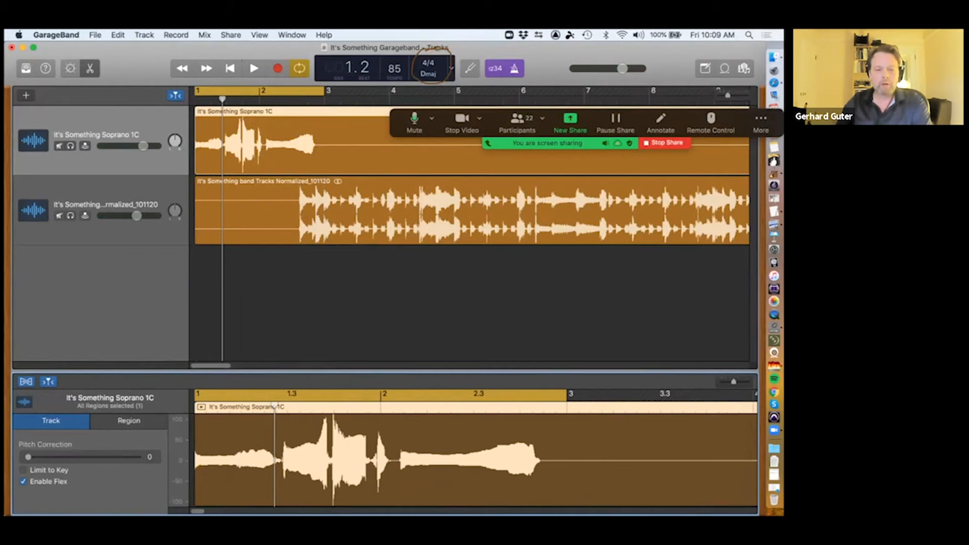
{"action": "key", "text": "space"}
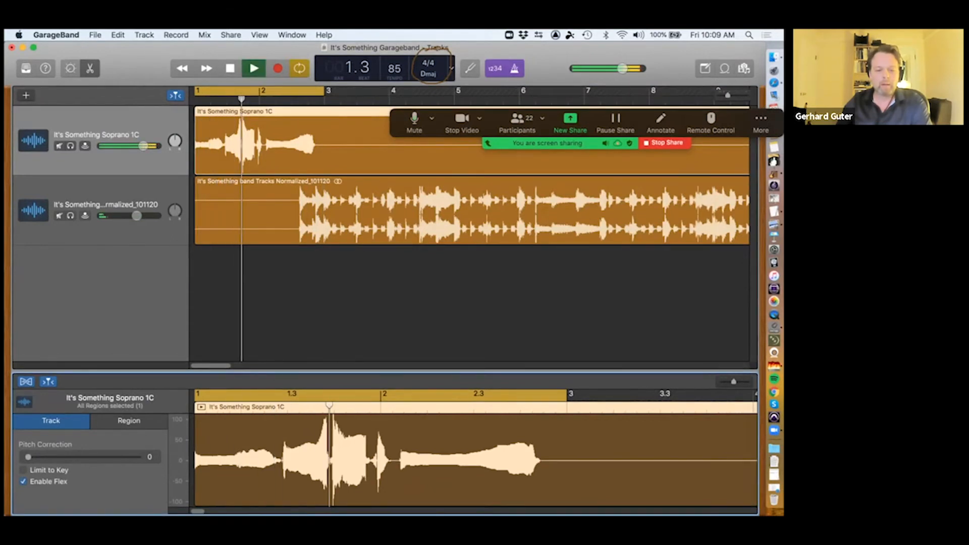
{"action": "key", "text": "space"}
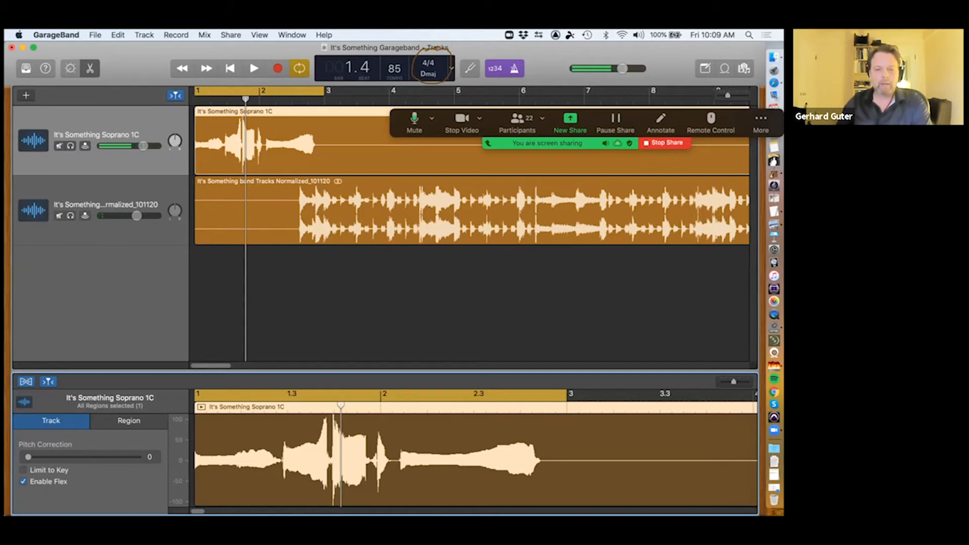
{"action": "key", "text": "space"}
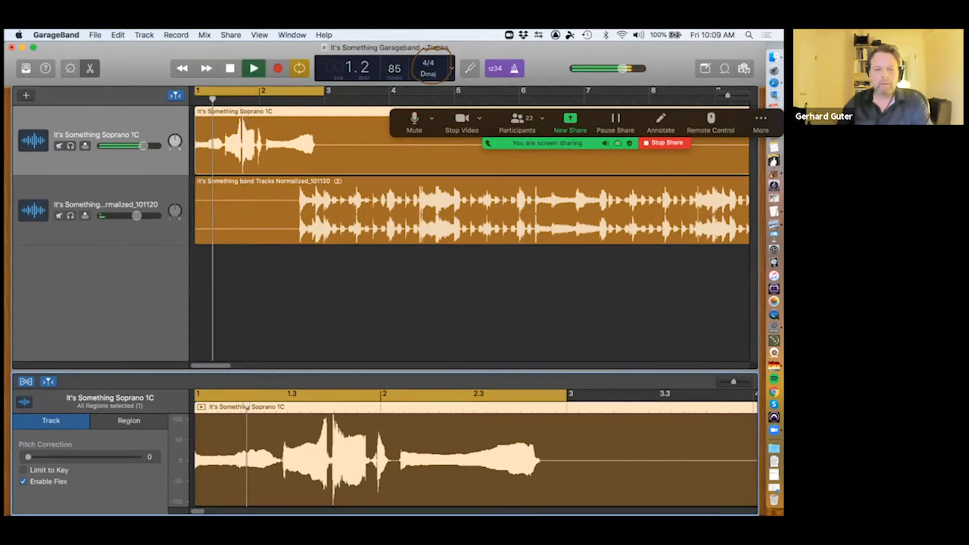
Step: Check the sheet music during loop playback, return to the GarageBand project and stop playback
{"action": "key", "text": "ctrl+alt+Left"}
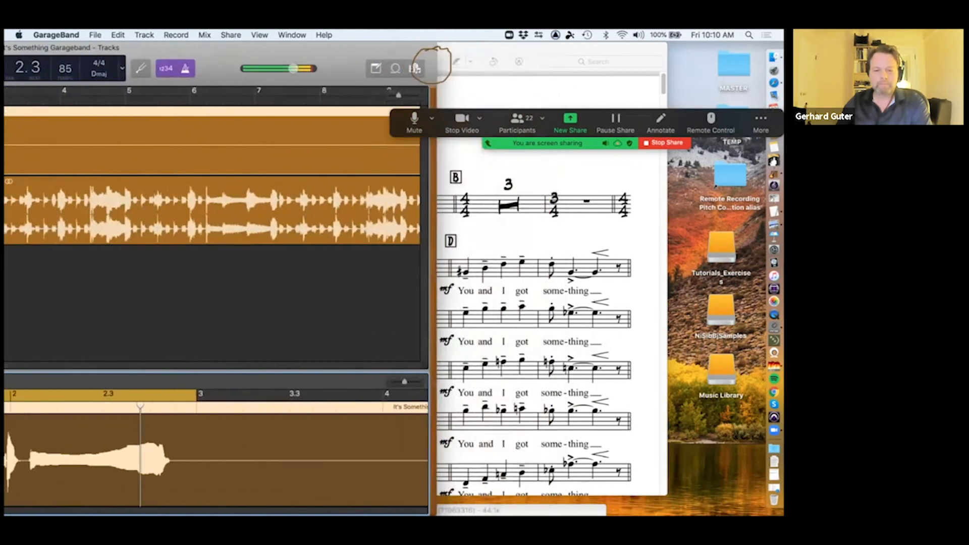
{"action": "key", "text": "ctrl+alt+Right"}
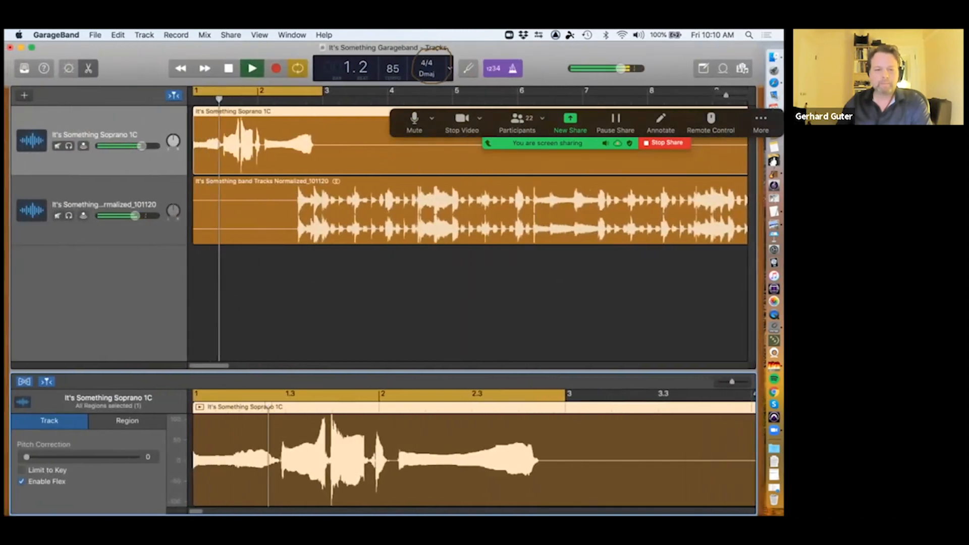
{"action": "key", "text": "space"}
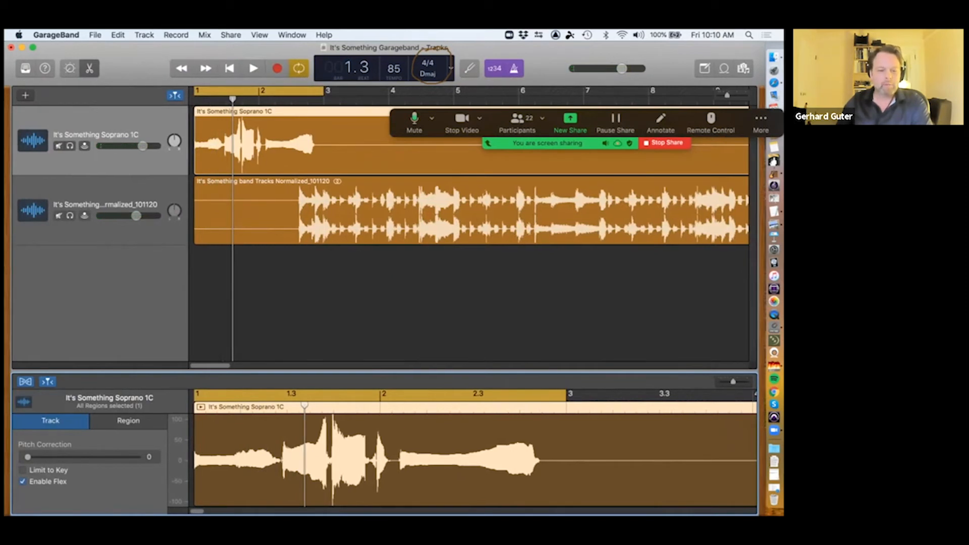
Step: Set the soprano track's Pitch Correction to 51 and play back the looped phrase
{"action": "left_click_drag", "start_coordinate": [27, 457], "coordinate": [84, 457]}
{"action": "key", "text": "space"}
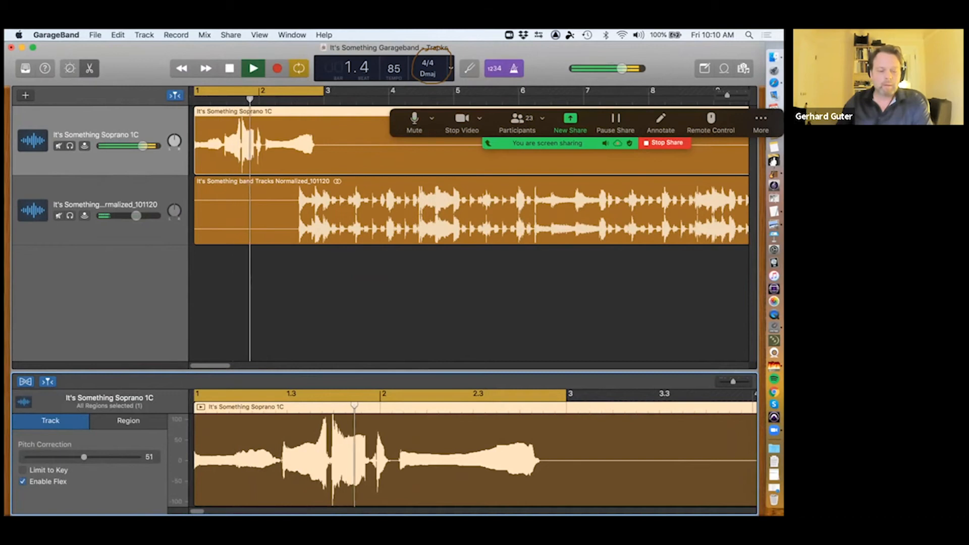
{"action": "key", "text": "space"}
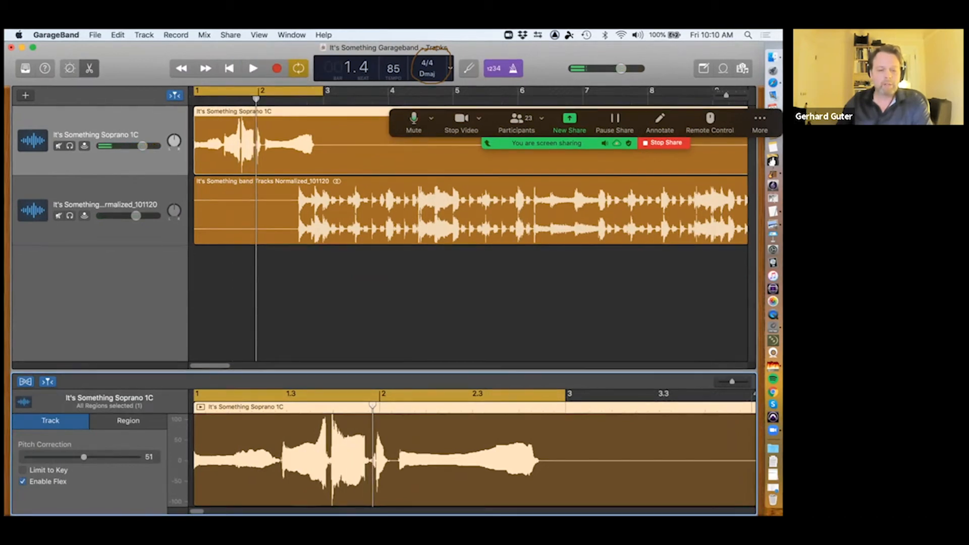
Step: Reset the soprano track's Pitch Correction to 0 and briefly replay the uncorrected phrase for comparison
{"action": "left_click_drag", "start_coordinate": [84, 457], "coordinate": [27, 457]}
{"action": "key", "text": "space"}
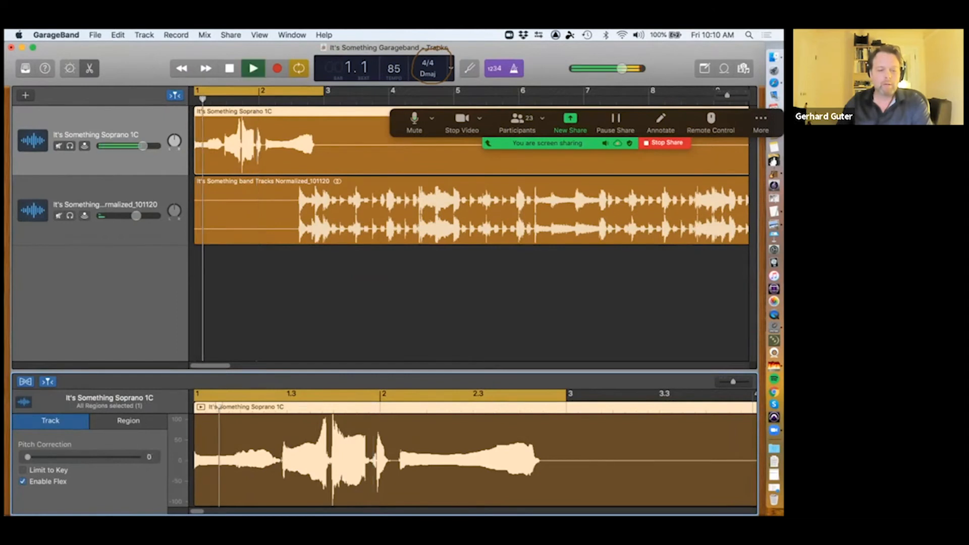
{"action": "key", "text": "space"}
Step: Raise the soprano track's Pitch Correction to 54 and listen to the looped phrase
{"action": "left_click_drag", "start_coordinate": [27, 457], "coordinate": [87, 457]}
{"action": "key", "text": "space"}
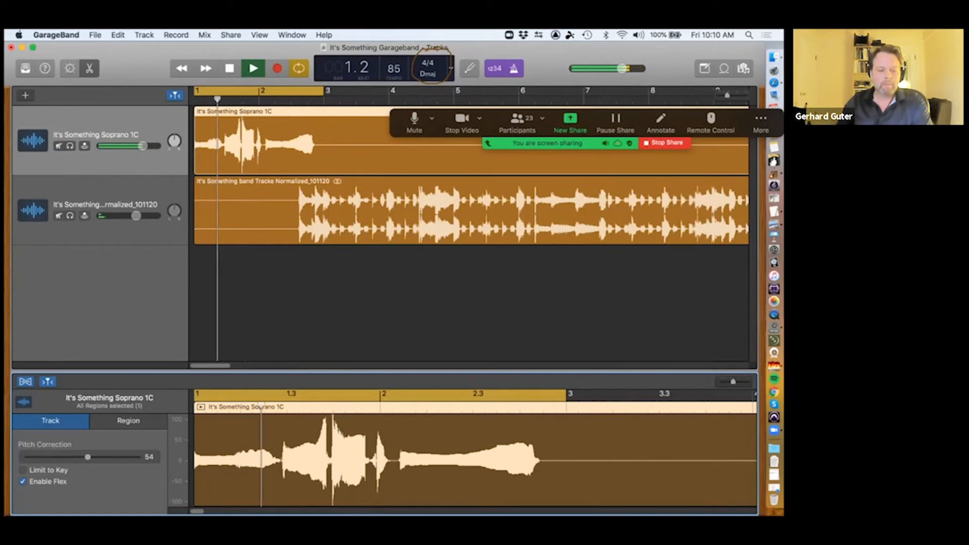
{"action": "key", "text": "space"}
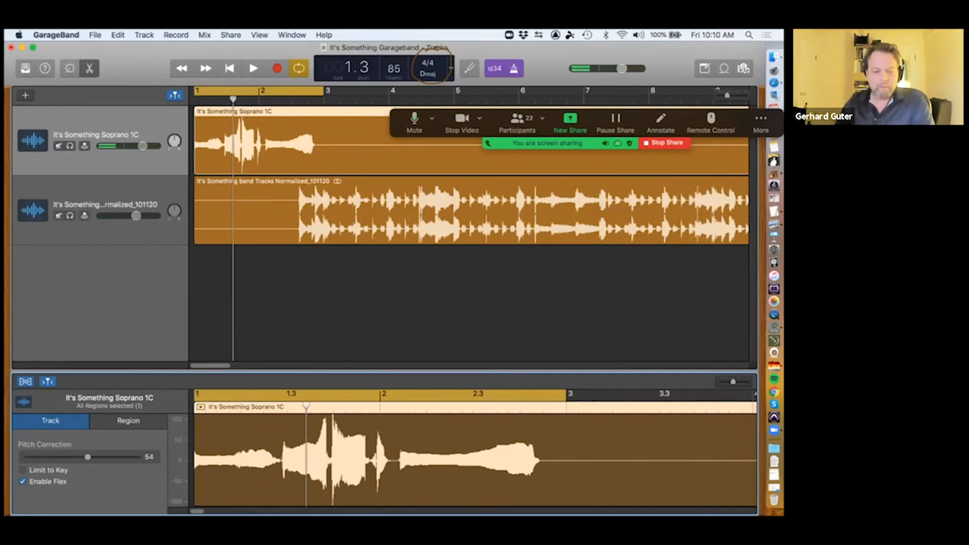
Step: Set the soprano track's Pitch Correction to 78 and play the phrase from the start
{"action": "left_click_drag", "start_coordinate": [87, 457], "coordinate": [111, 456]}
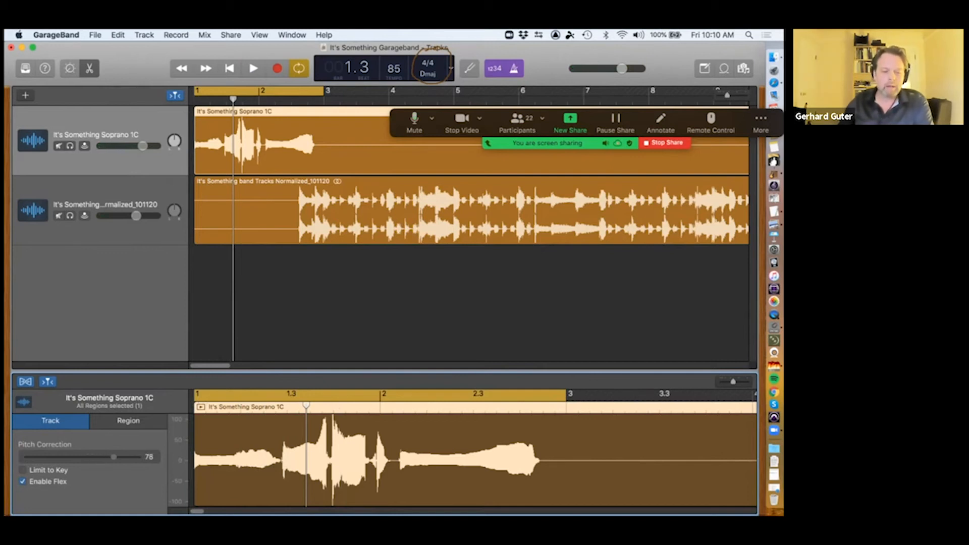
{"action": "key", "text": "Return"}
{"action": "key", "text": "space"}
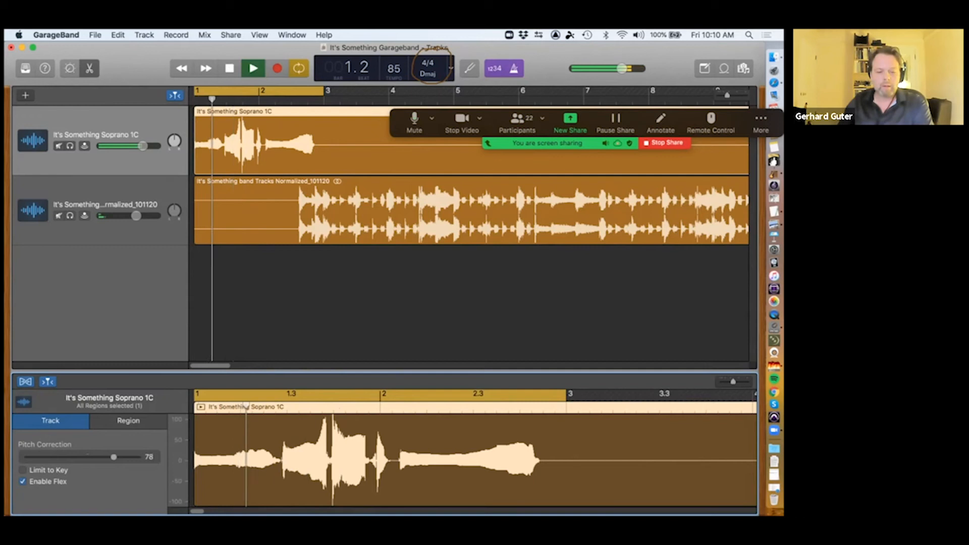
Step: Set the soprano track's Pitch Correction to 100 and listen to the looped phrase
{"action": "key", "text": "space"}
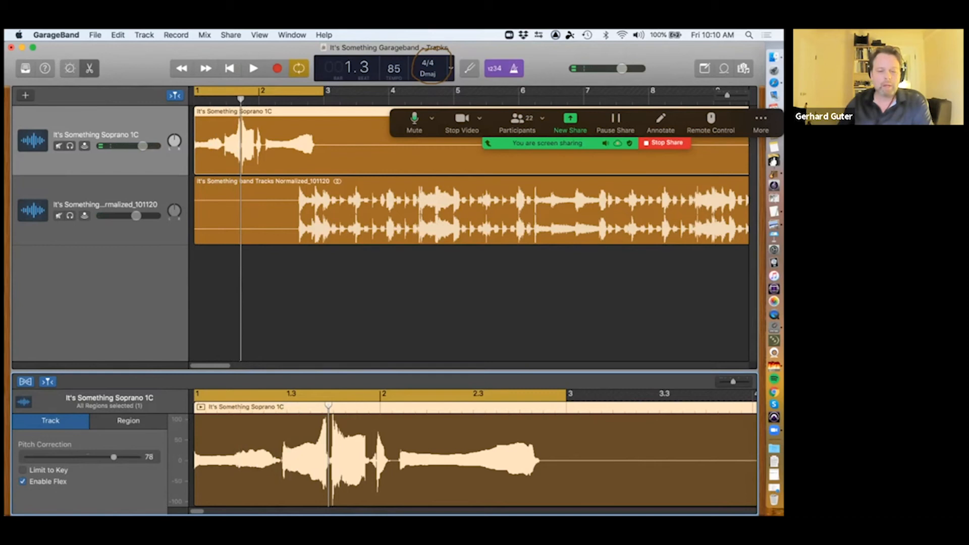
{"action": "left_click_drag", "start_coordinate": [114, 456], "coordinate": [137, 457]}
{"action": "key", "text": "space"}
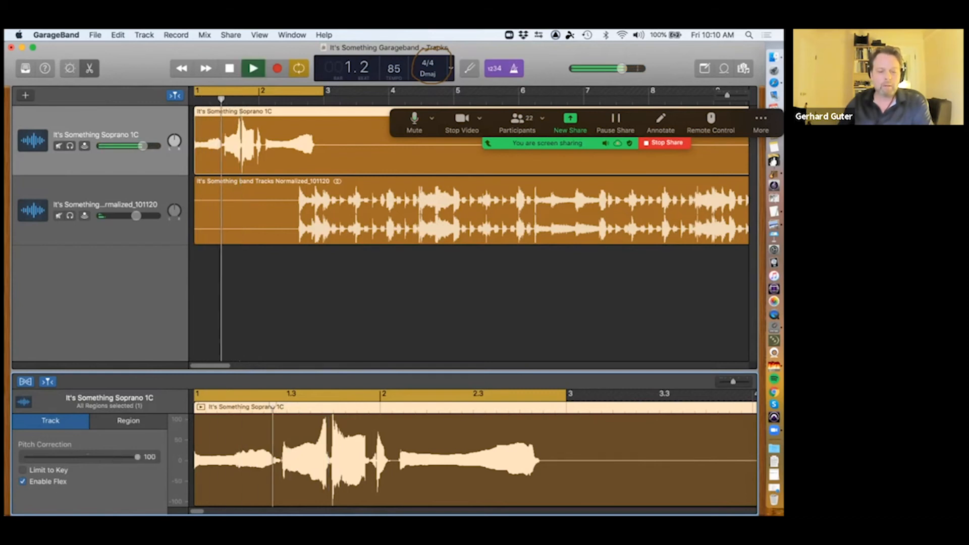
{"action": "key", "text": "space"}
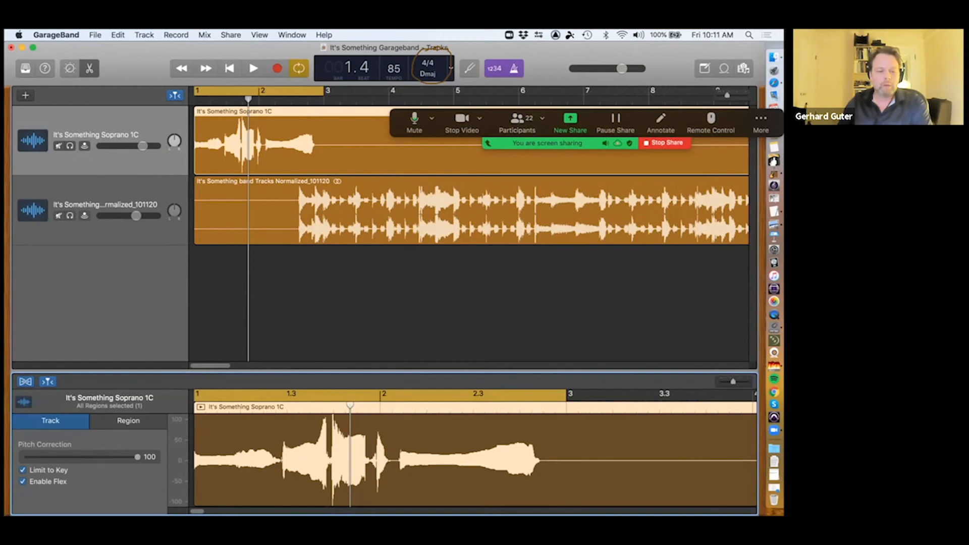
Step: Turn on Limit to Key for the soprano track and play the phrase from the start
{"action": "key", "text": "Return"}
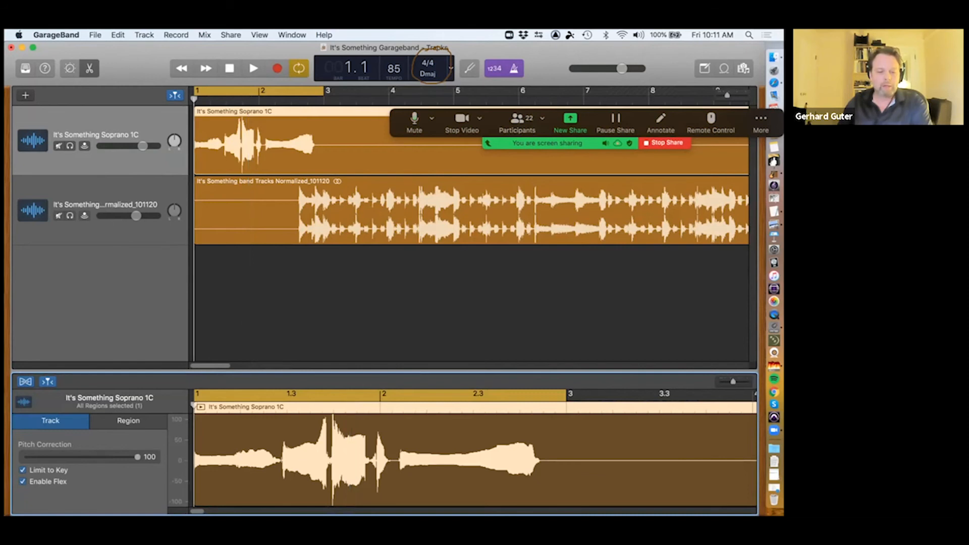
{"action": "key", "text": "space"}
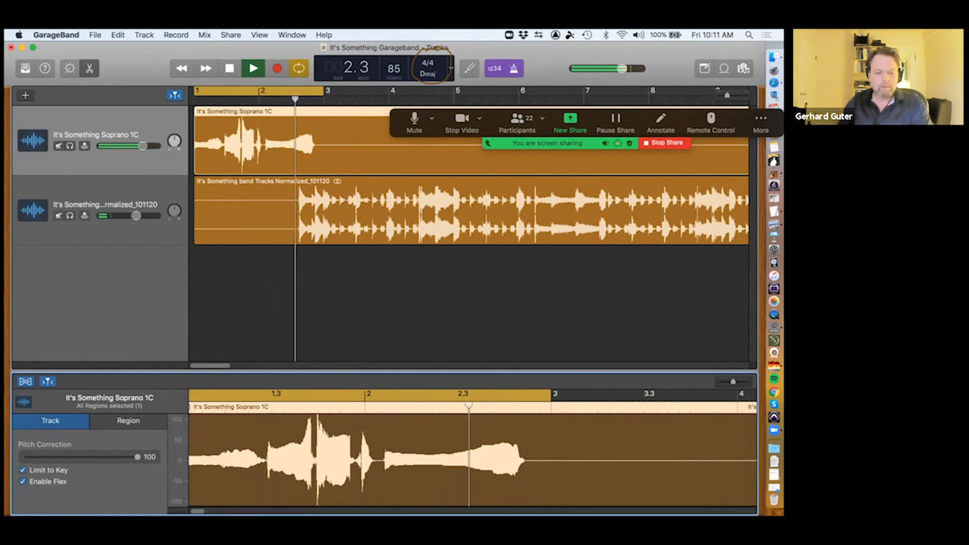
{"action": "key", "text": "space"}
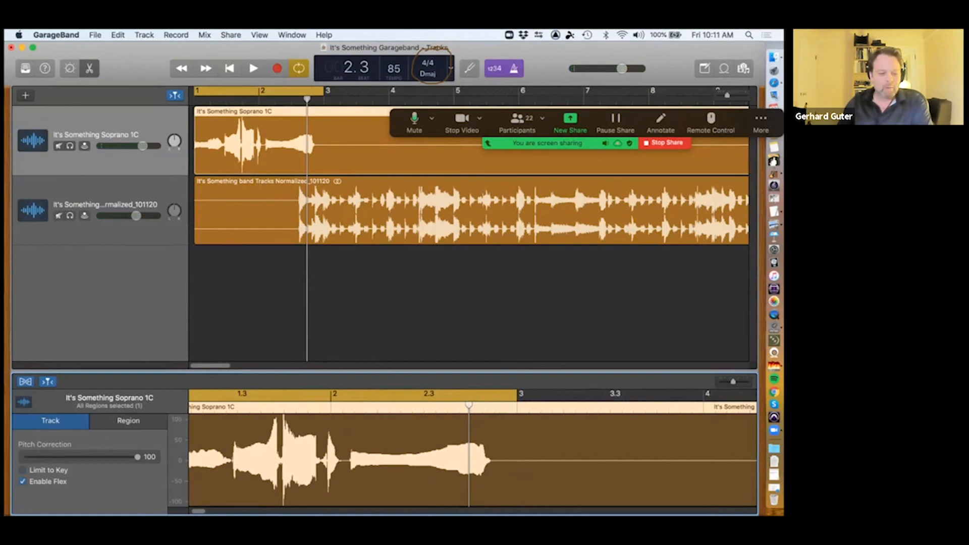
Step: Turn off Limit to Key and briefly replay the phrase from the start for comparison
{"action": "key", "text": "Return"}
{"action": "key", "text": "space"}
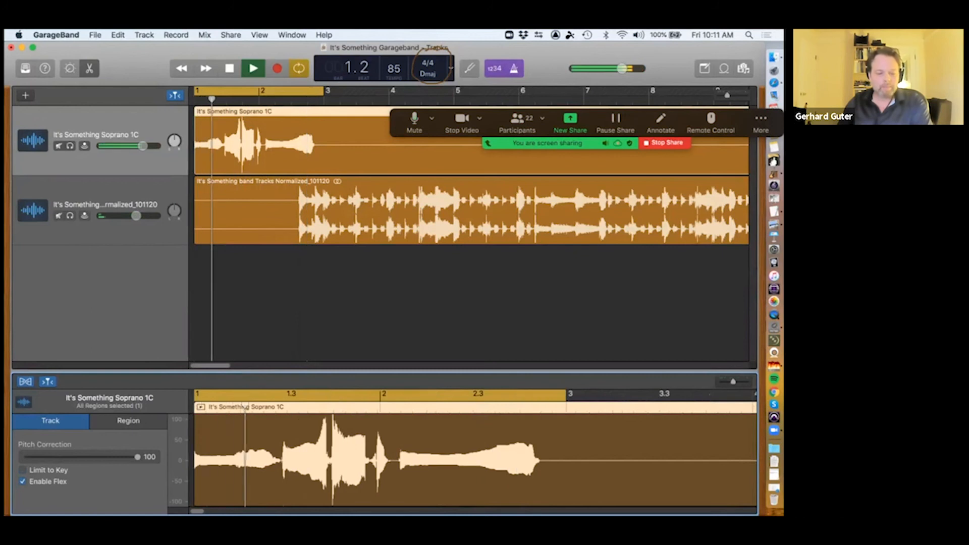
{"action": "key", "text": "space"}
Step: Turn Limit to Key back on for the soprano track and replay the phrase from the start
{"action": "left_click", "coordinate": [23, 470]}
{"action": "key", "text": "Return"}
{"action": "key", "text": "space"}
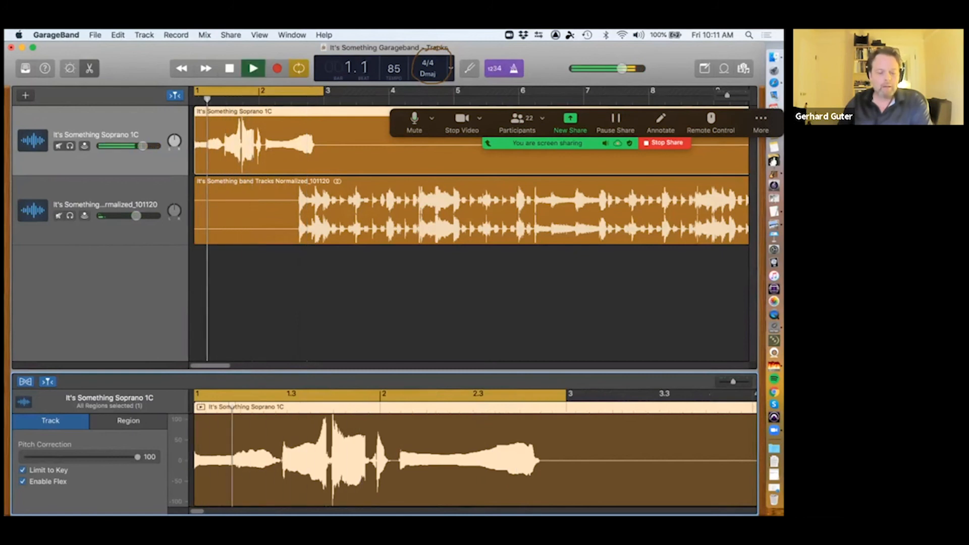
{"action": "key", "text": "space"}
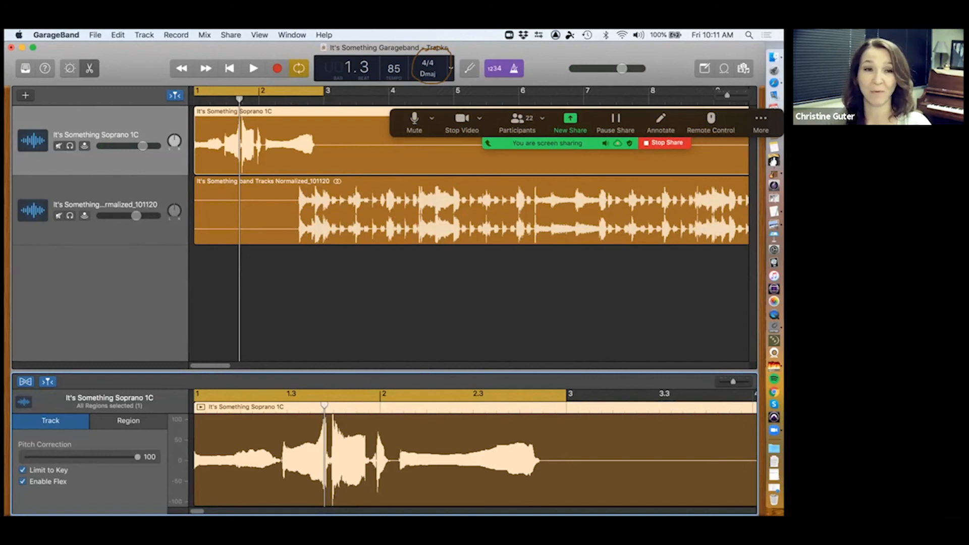
Step: Turn off cycle looping of the first two bars in the arrangement
{"action": "key", "text": "c"}
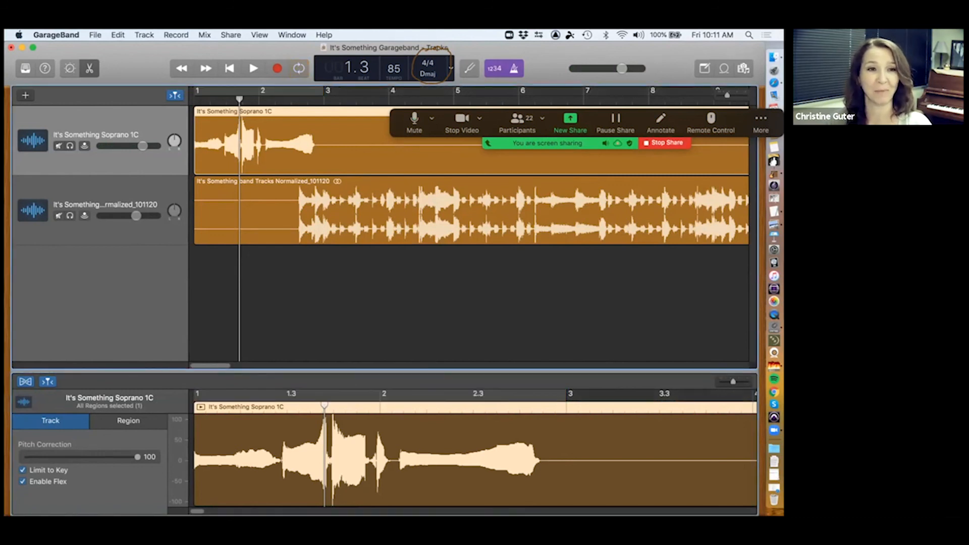
{"action": "scroll", "coordinate": [470, 176], "scroll_direction": "right", "scroll_amount": 15}
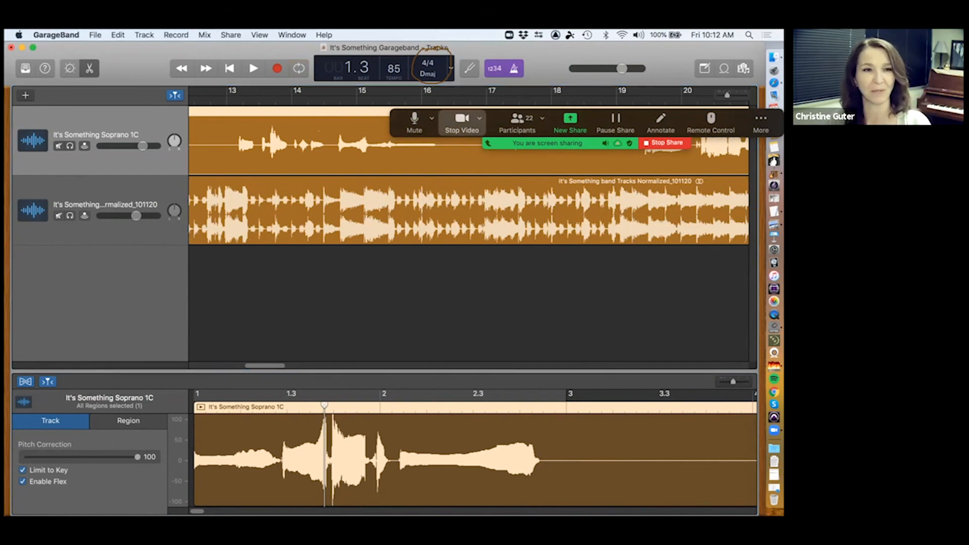
Step: Stop the camera video in the Zoom meeting and move its meeting controls clear of the GarageBand tracks
{"action": "left_click", "coordinate": [461, 123]}
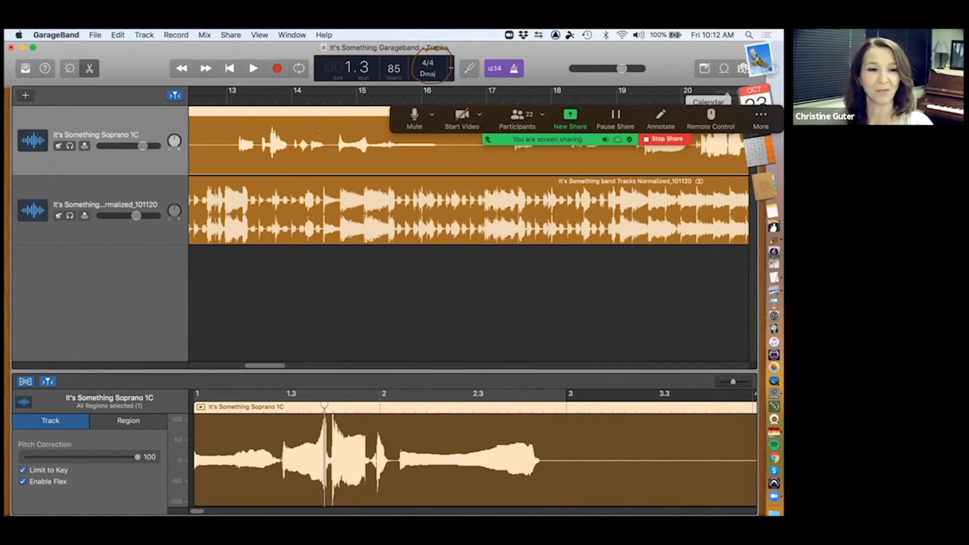
{"action": "left_click_drag", "start_coordinate": [747, 103], "coordinate": [652, 457]}
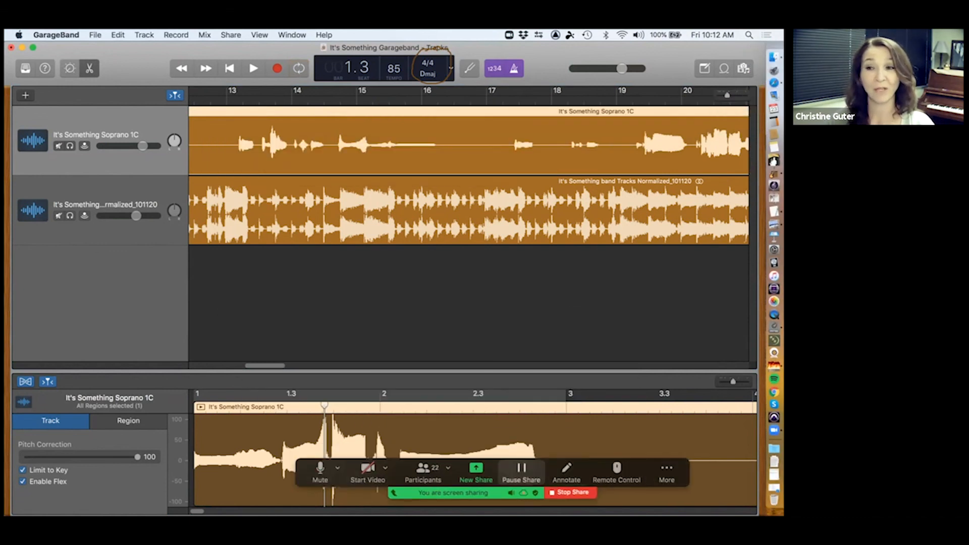
Step: Open Zoom's annotation tools over the shared GarageBand project
{"action": "left_click", "coordinate": [566, 472]}
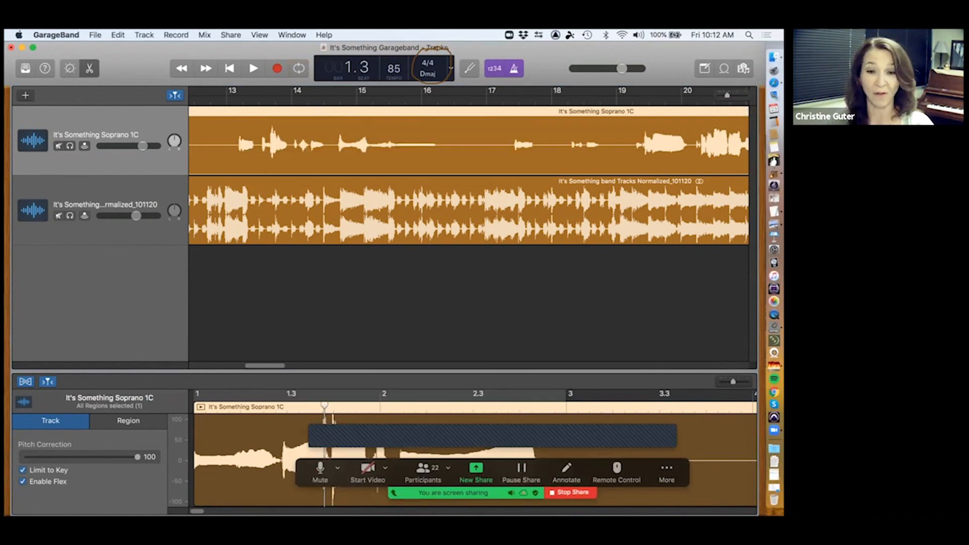